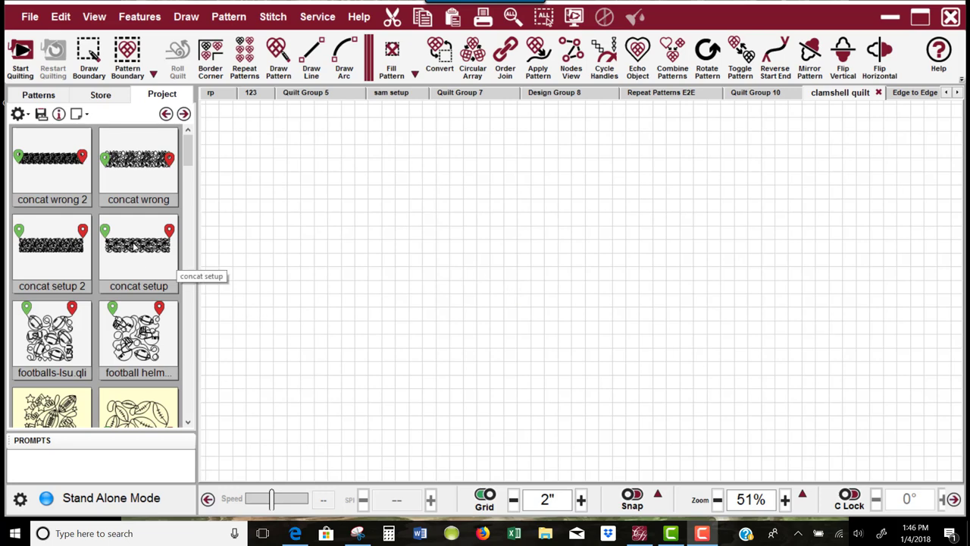
# Step: Place the concat setup helmet row and concat setup 2 football row, then delete the helmet row
pyautogui.doubleClick(136, 250)
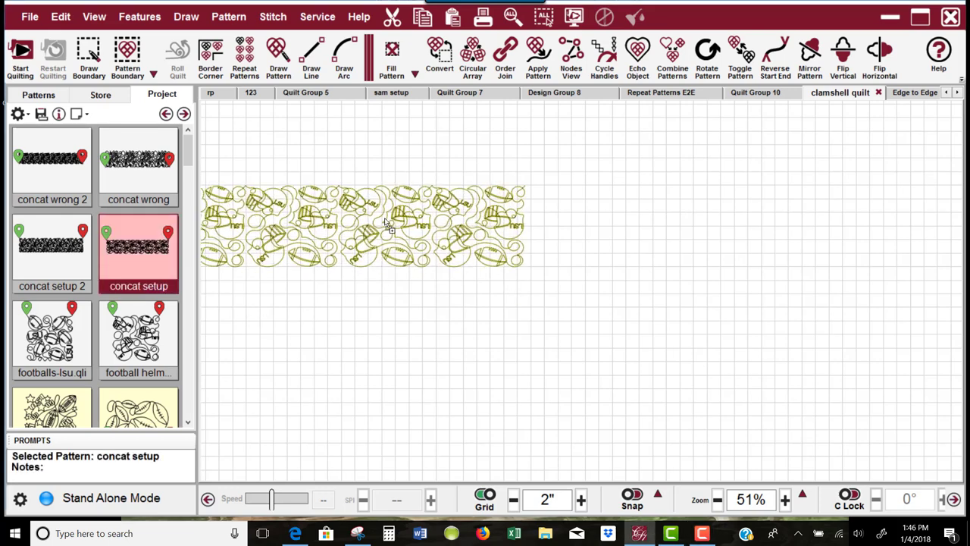
pyautogui.moveTo(53, 258); pyautogui.dragTo(488, 298)
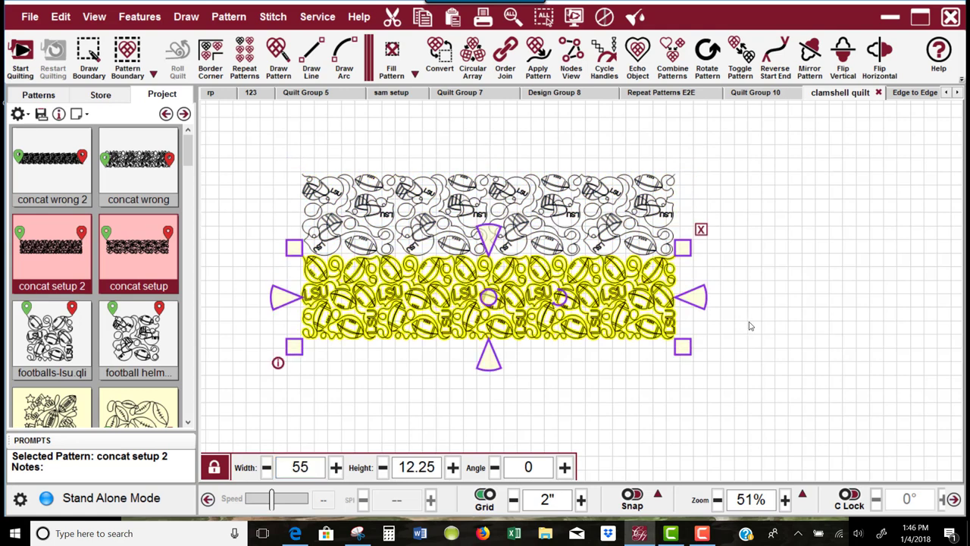
pyautogui.click(793, 317)
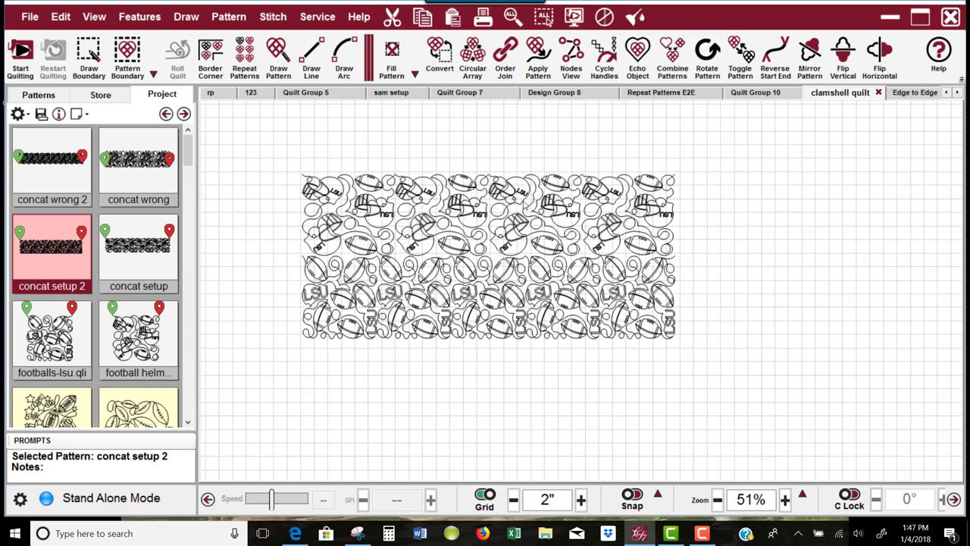
pyautogui.click(648, 182)
pyautogui.press('Delete')
# Step: Remove the remaining LSU football row from the layout
pyautogui.click(660, 257)
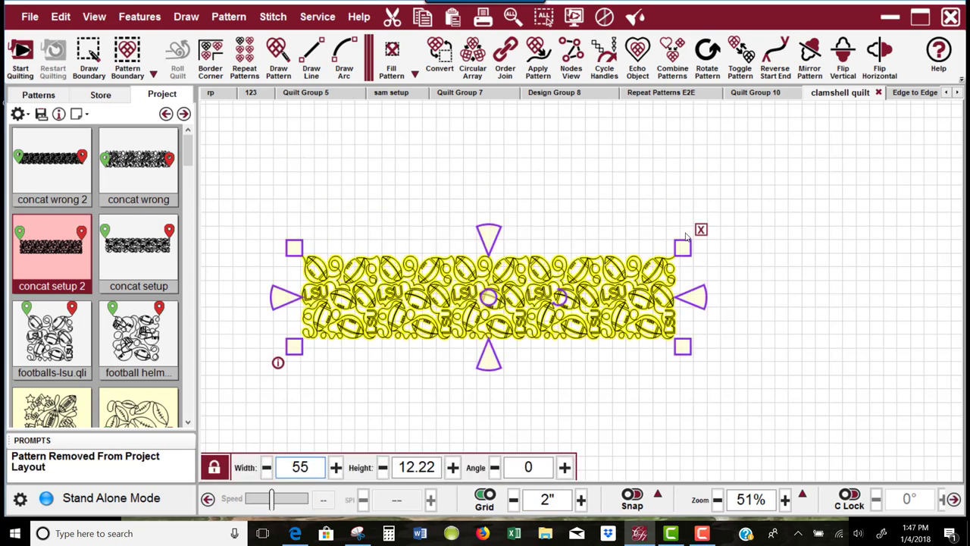
pyautogui.click(701, 231)
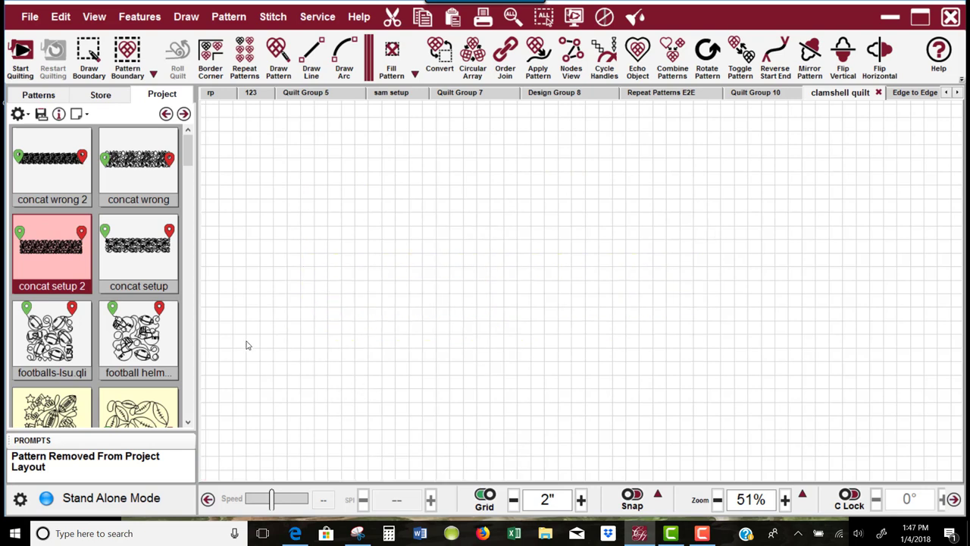
pyautogui.scroll(-1, 189, 171)
pyautogui.scroll(-1, 189, 171)
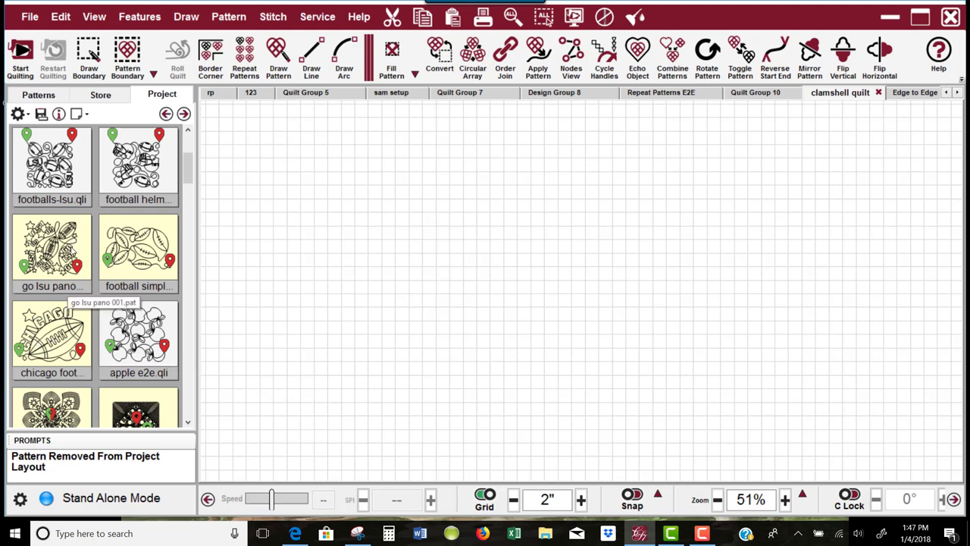
# Step: Place the chicago football and go lsu pano patterns, then delete both together
pyautogui.moveTo(66, 340); pyautogui.dragTo(371, 241)
pyautogui.click(294, 317)
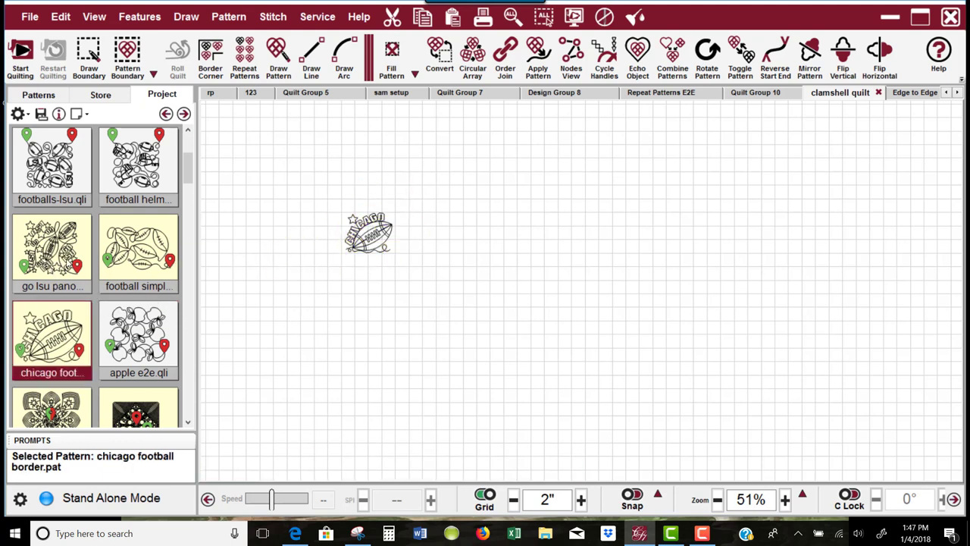
pyautogui.moveTo(222, 251); pyautogui.dragTo(469, 252)
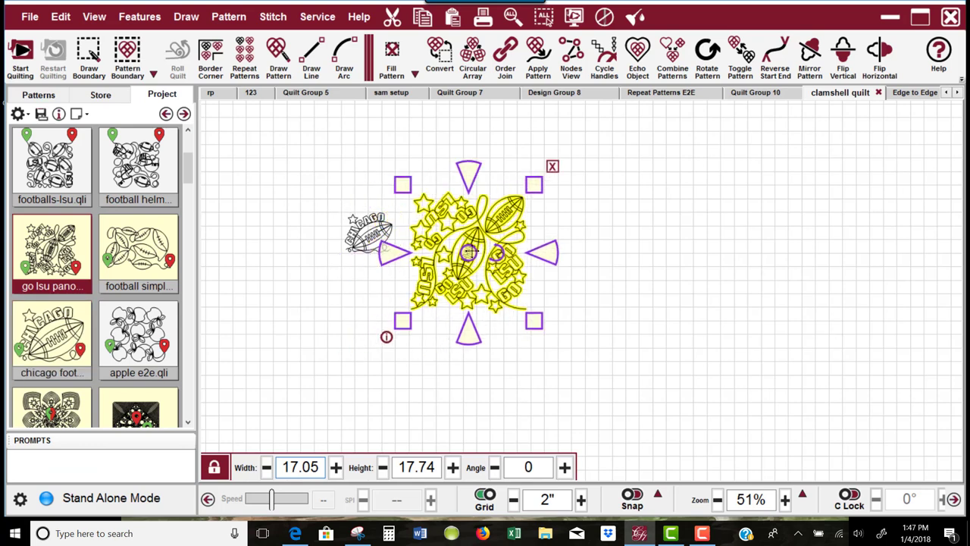
pyautogui.click(315, 316)
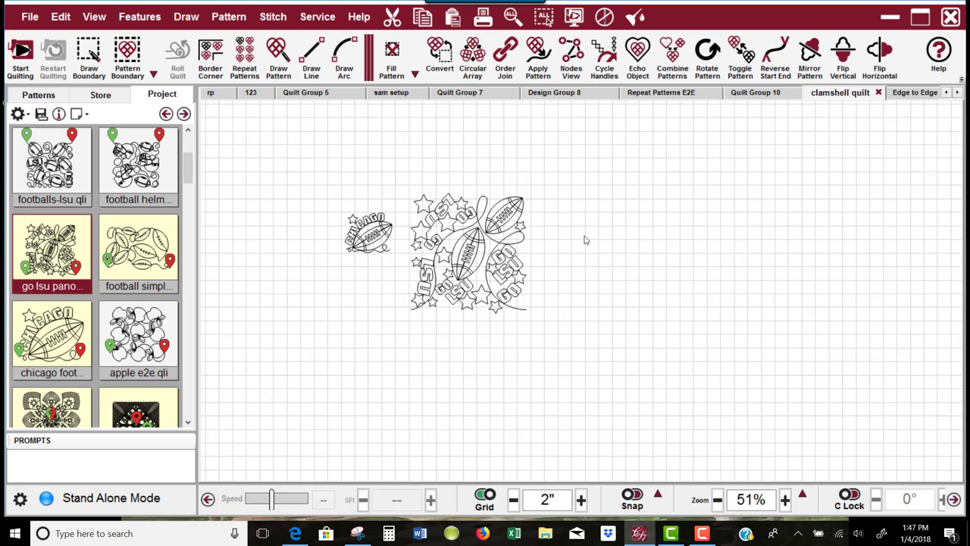
pyautogui.moveTo(582, 221); pyautogui.dragTo(335, 255)
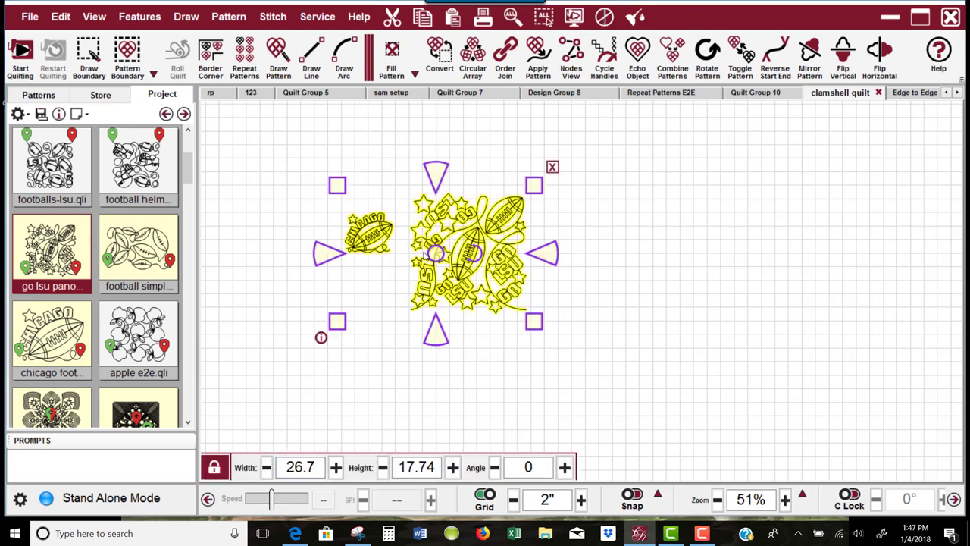
pyautogui.press('Delete')
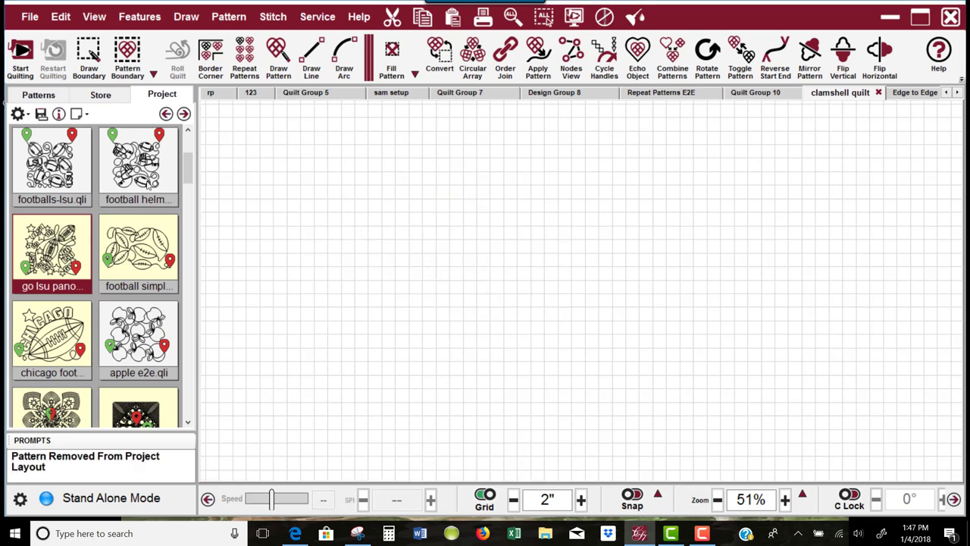
# Step: Start a Repeat Patterns row of football helmets-lsu.qli from a start point on the canvas
pyautogui.click(154, 168)
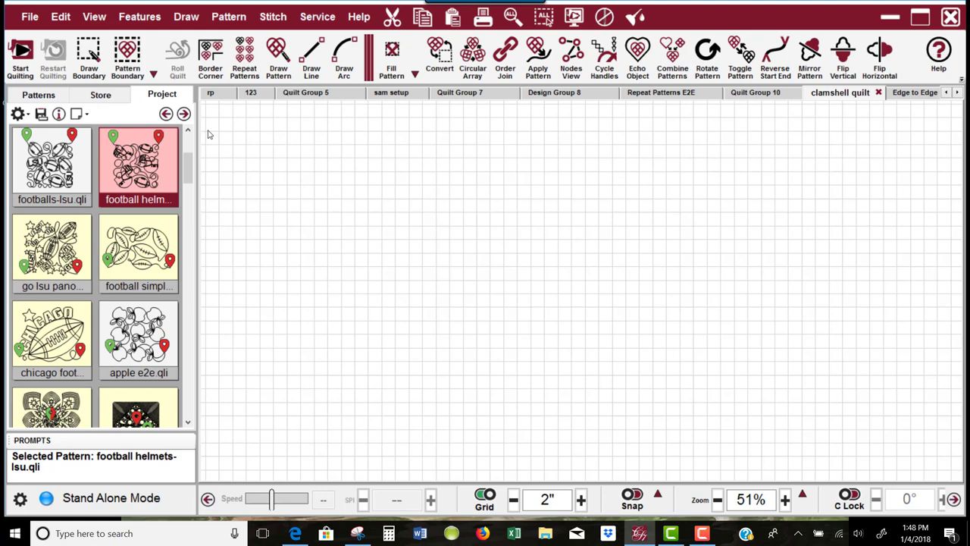
pyautogui.click(244, 67)
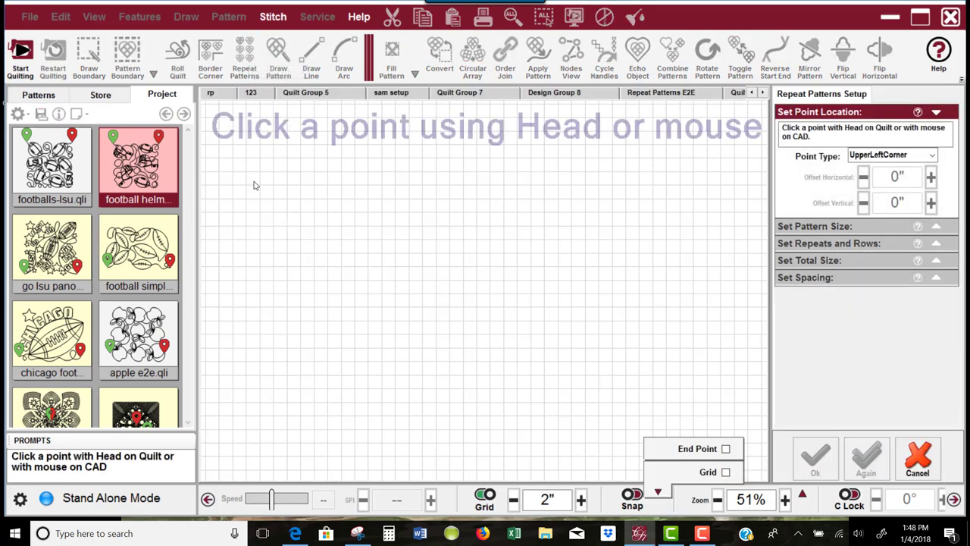
pyautogui.click(236, 177)
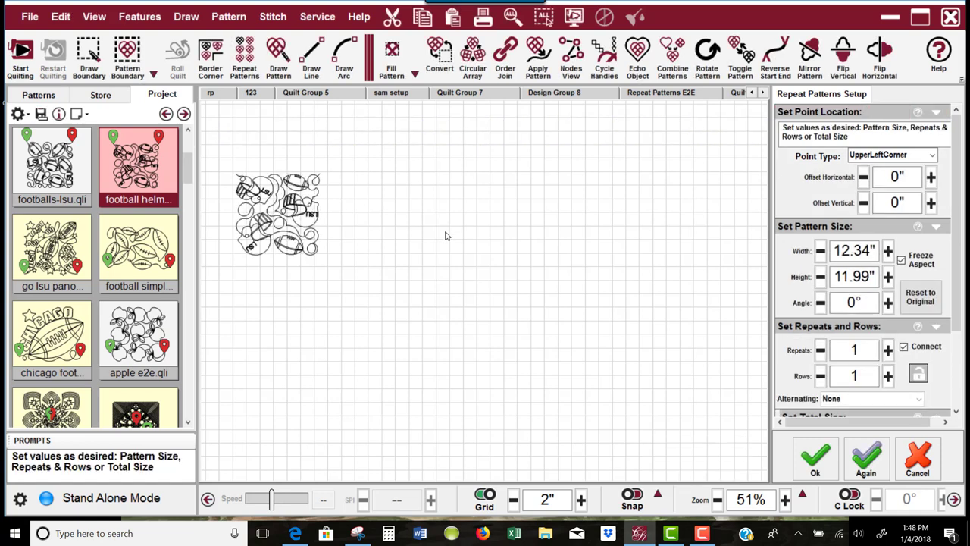
pyautogui.click(864, 276)
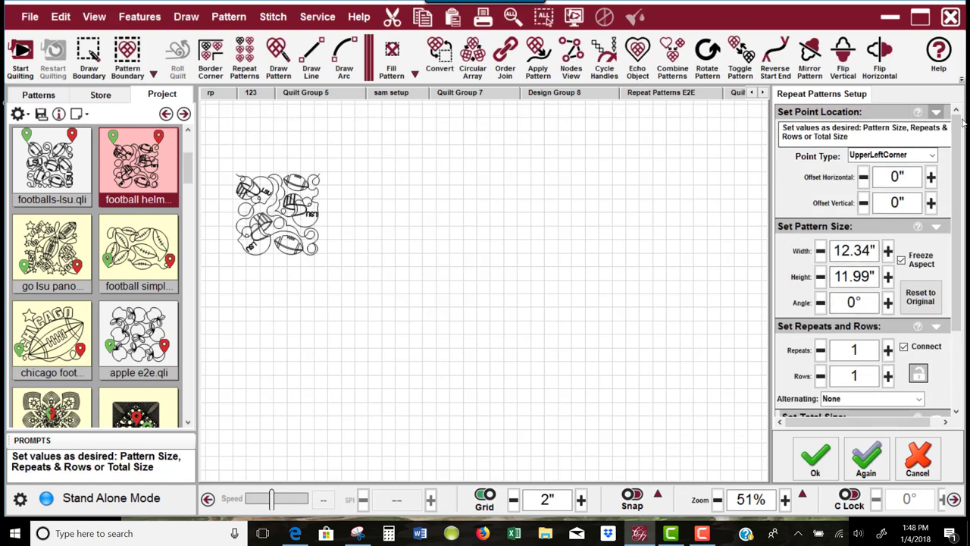
# Step: Set the helmet row's total width to 55 inches, giving four repeats
pyautogui.click(938, 112)
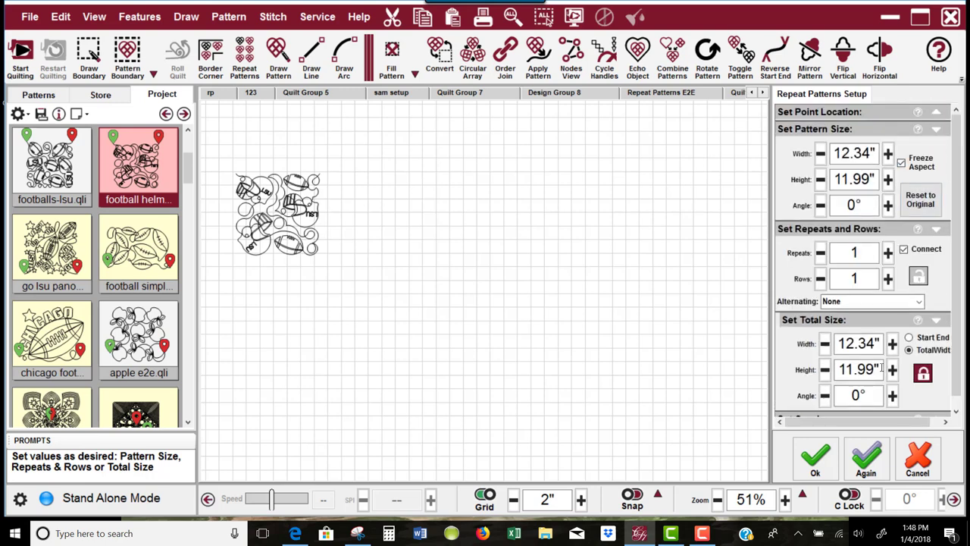
pyautogui.moveTo(881, 344); pyautogui.dragTo(837, 343)
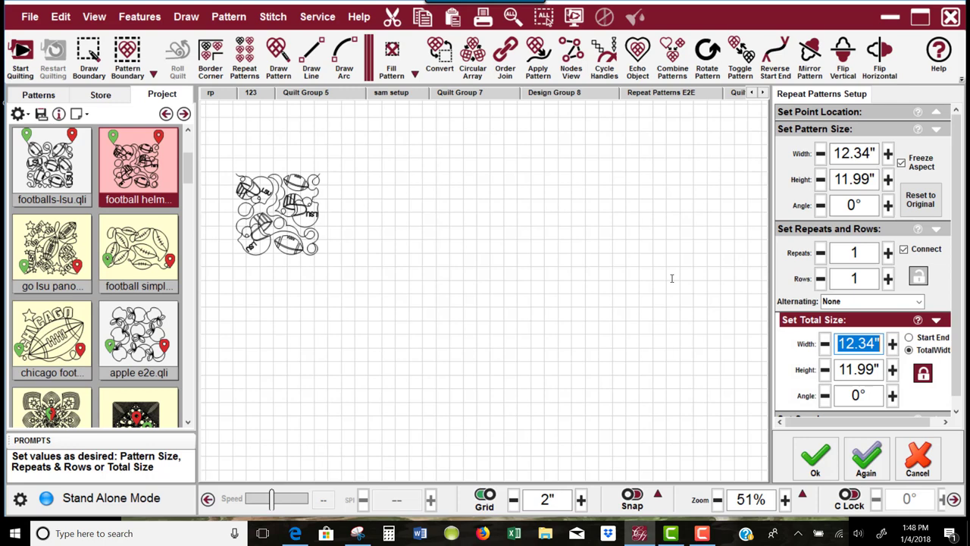
pyautogui.write('55')
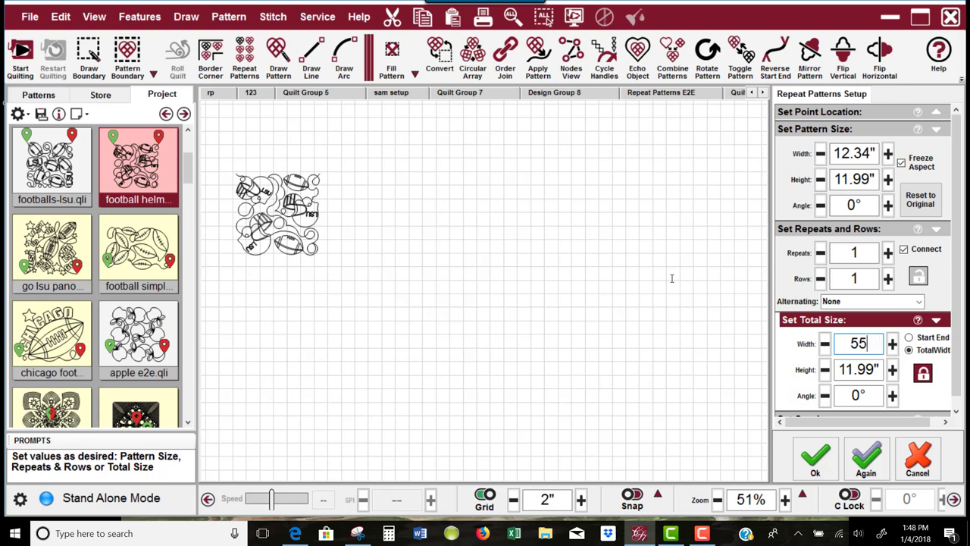
pyautogui.press('Return')
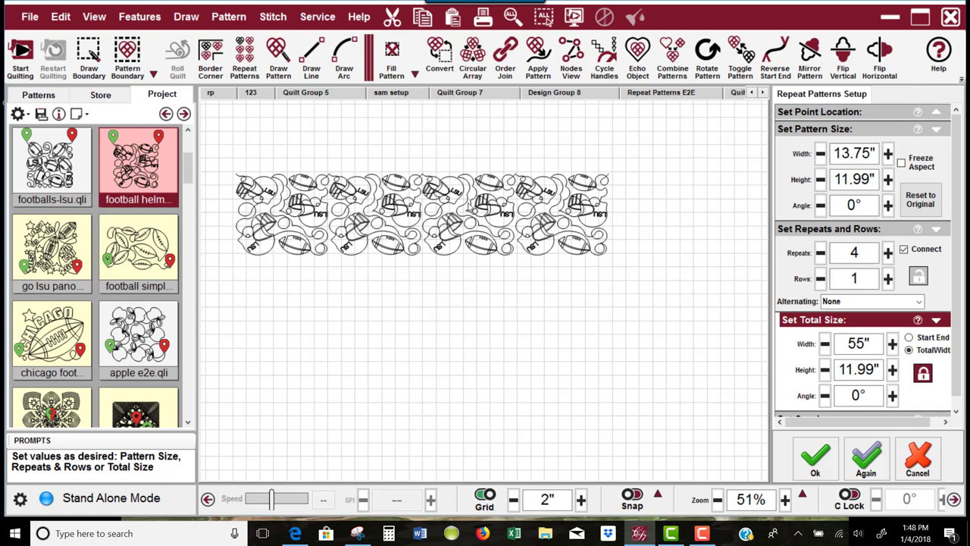
pyautogui.click(865, 461)
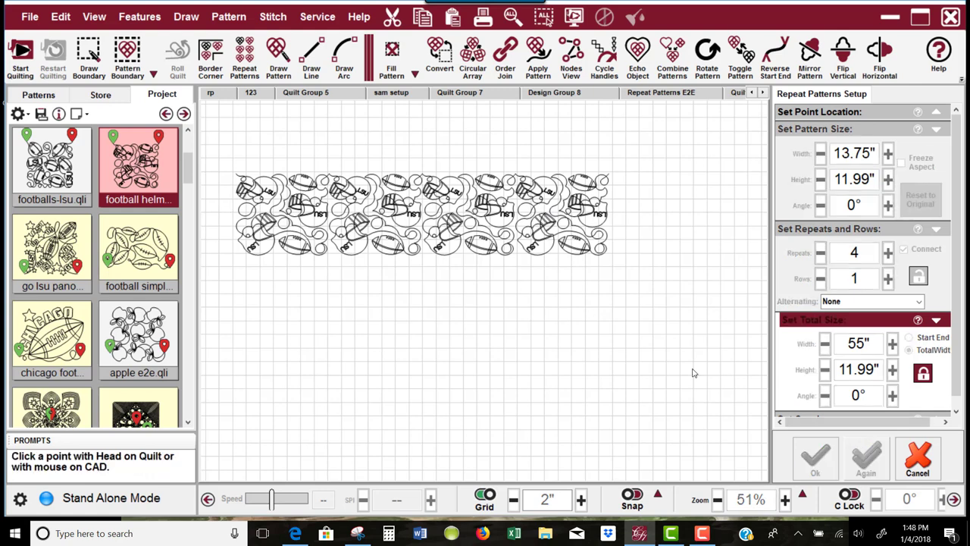
# Step: Add a second 55-inch row of footballs-lsu.qli below the helmet row, five repeats
pyautogui.click(246, 288)
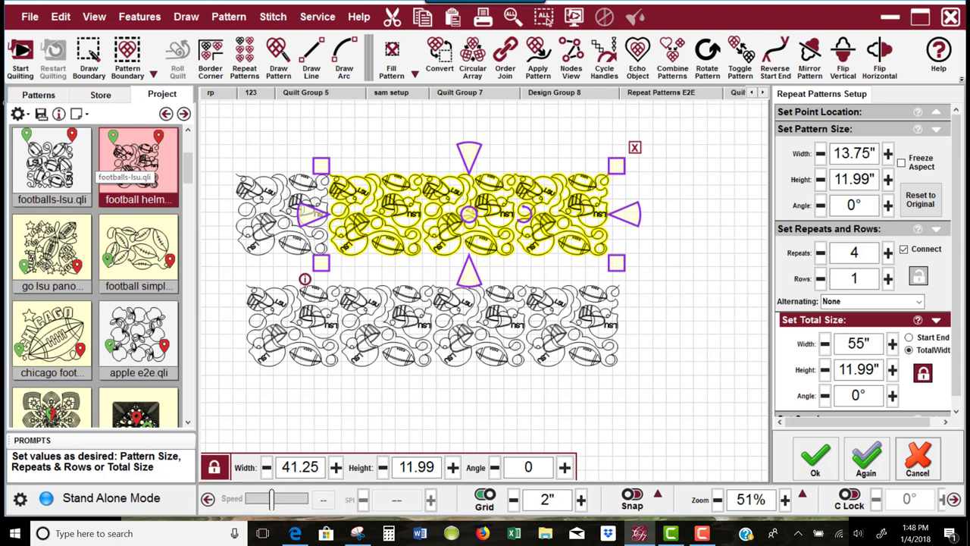
pyautogui.click(48, 135)
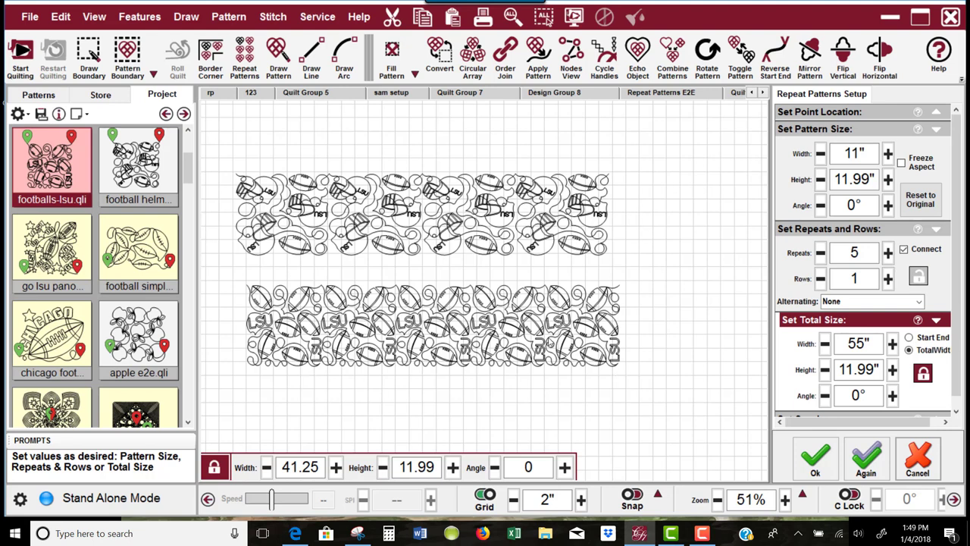
pyautogui.click(815, 460)
pyautogui.moveTo(653, 184); pyautogui.dragTo(244, 219)
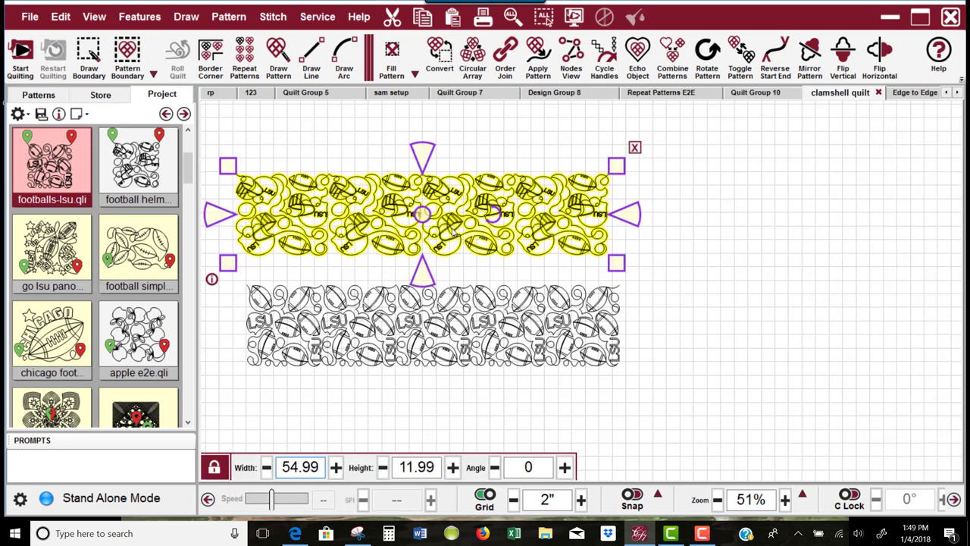
# Step: Save the selected helmet row as project-only pattern 'lsu concat', excluded from the database
pyautogui.rightClick(540, 198)
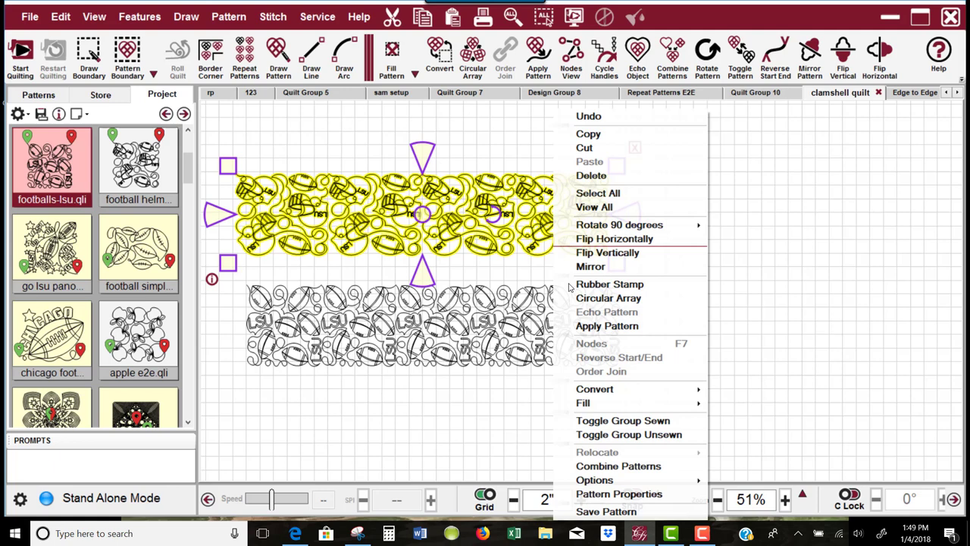
pyautogui.click(605, 512)
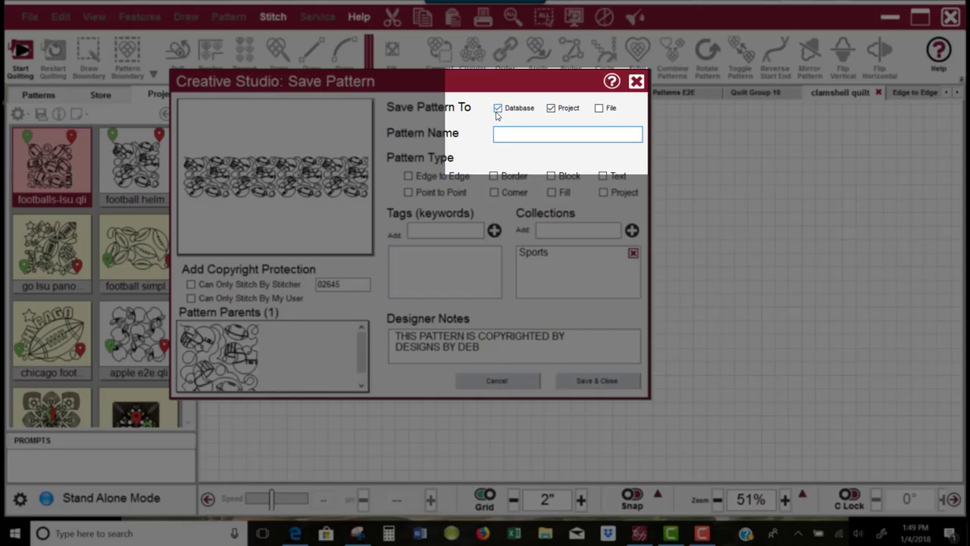
pyautogui.click(497, 109)
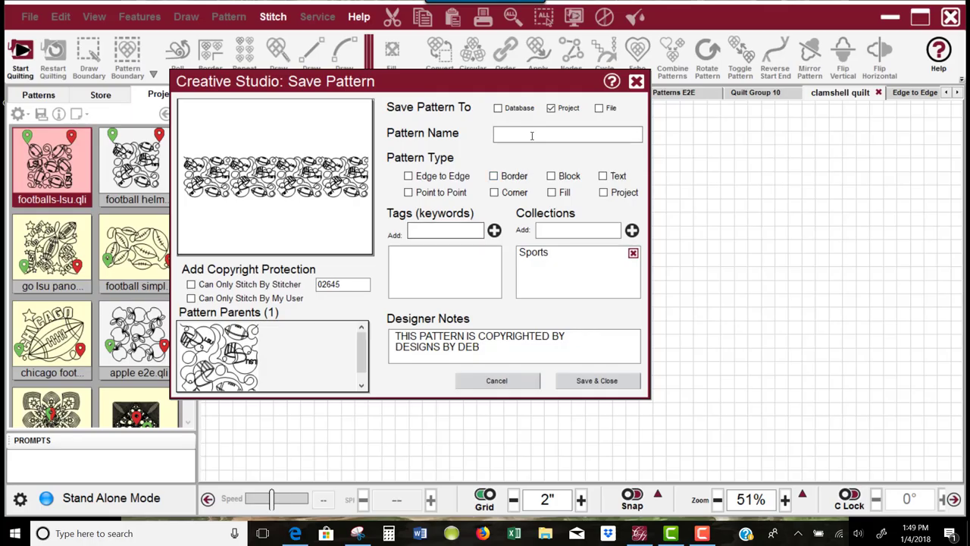
pyautogui.click(532, 136)
pyautogui.write('lsu concat')
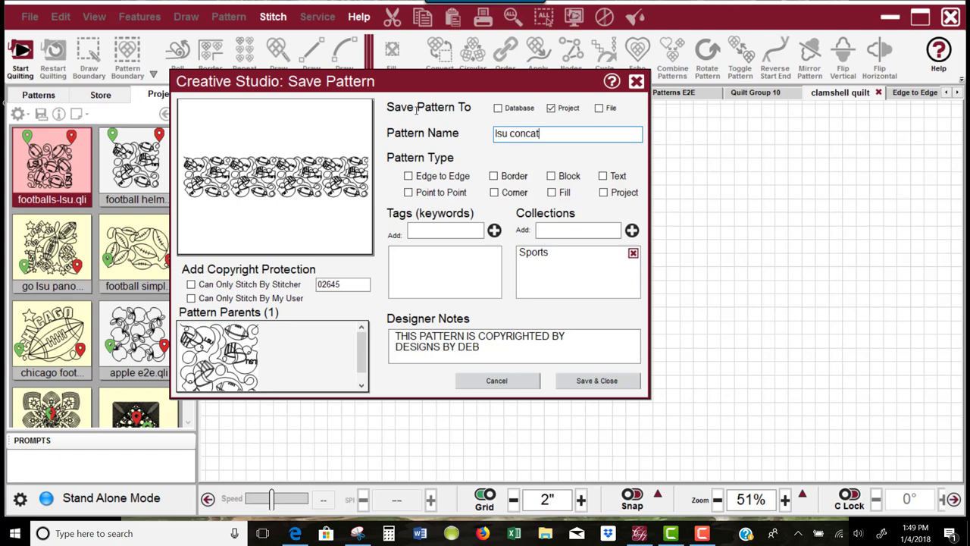
pyautogui.click(610, 381)
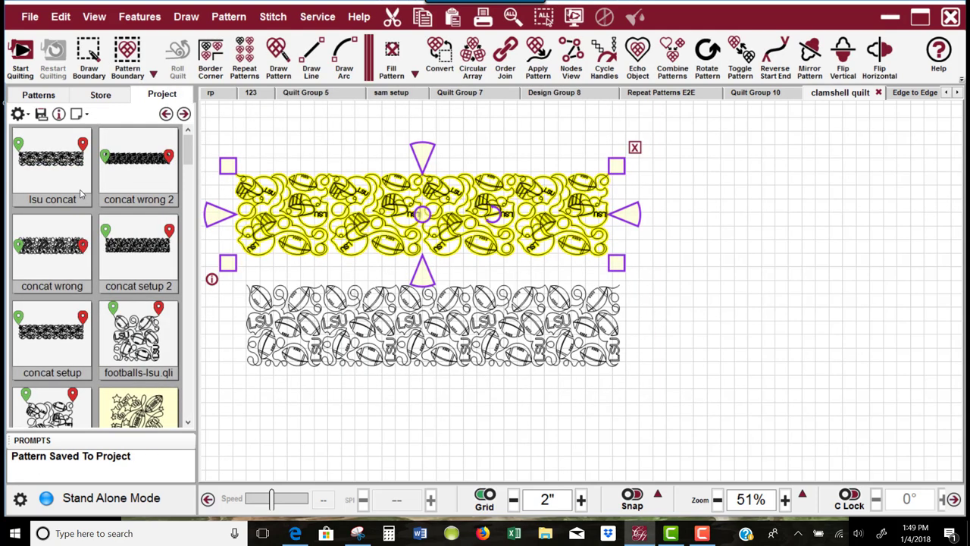
# Step: Save the lower LSU football row as project-only pattern 'lsu concat 2', outside the database
pyautogui.moveTo(665, 313); pyautogui.dragTo(243, 372)
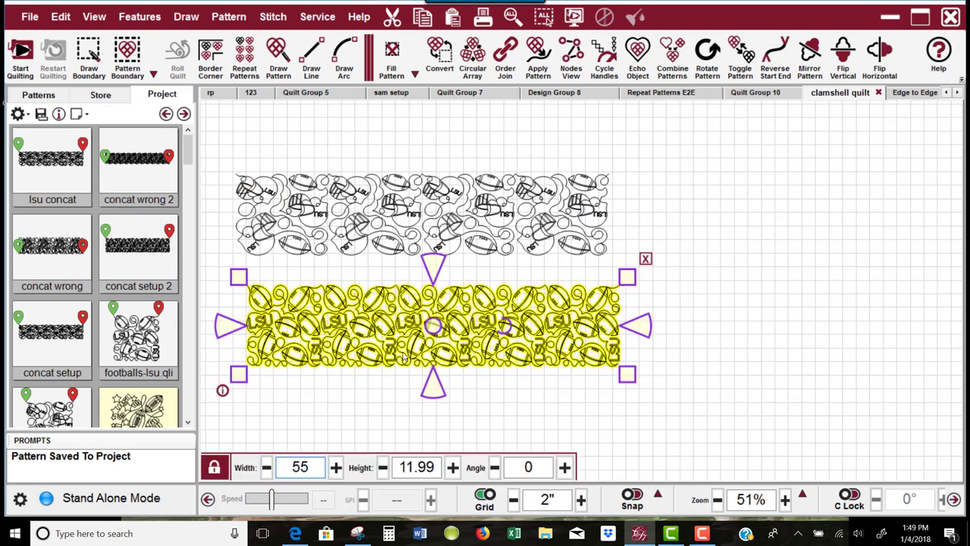
pyautogui.rightClick(512, 315)
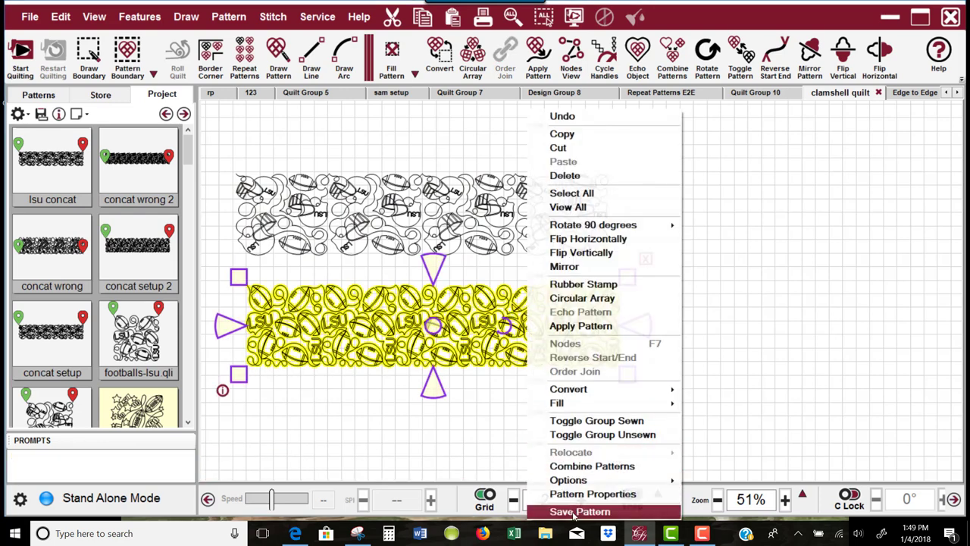
pyautogui.press('Return')
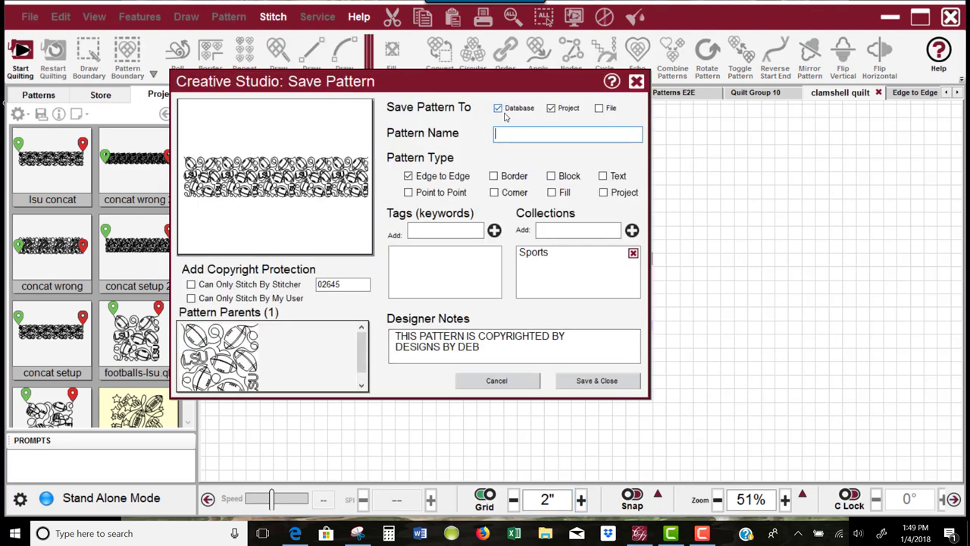
pyautogui.click(497, 109)
pyautogui.click(521, 136)
pyautogui.click(614, 382)
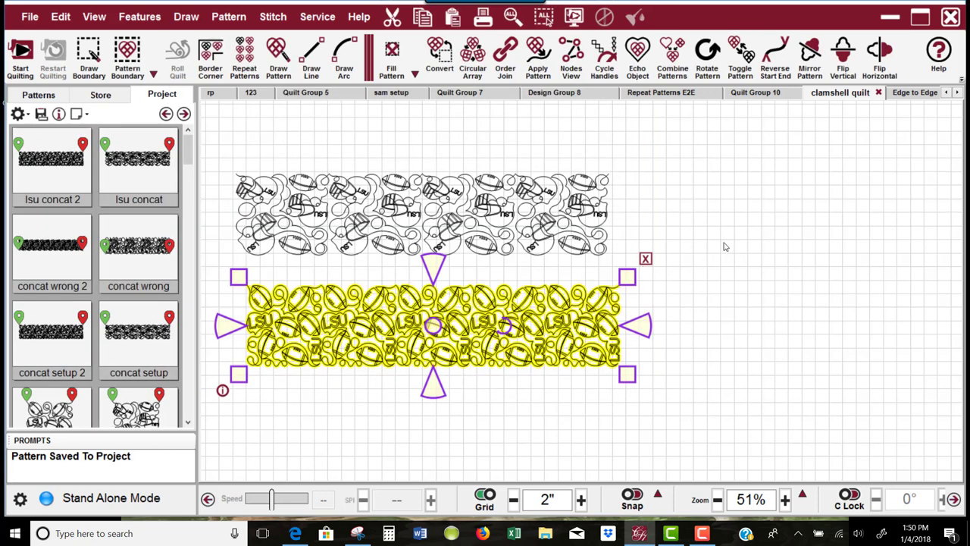
pyautogui.click(724, 246)
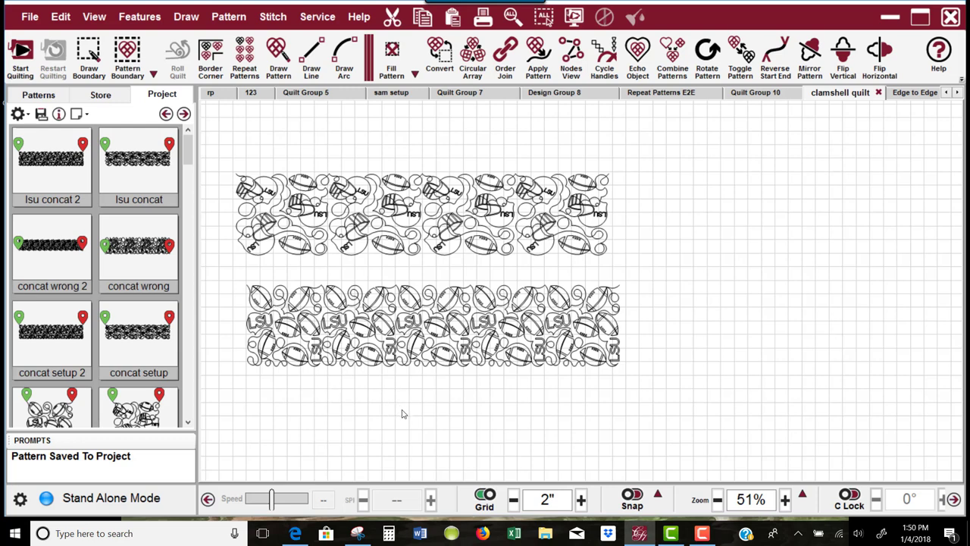
# Step: Select lsu concat and lsu concat 2 and begin a Features > Edge To Edge layout
pyautogui.click(129, 162)
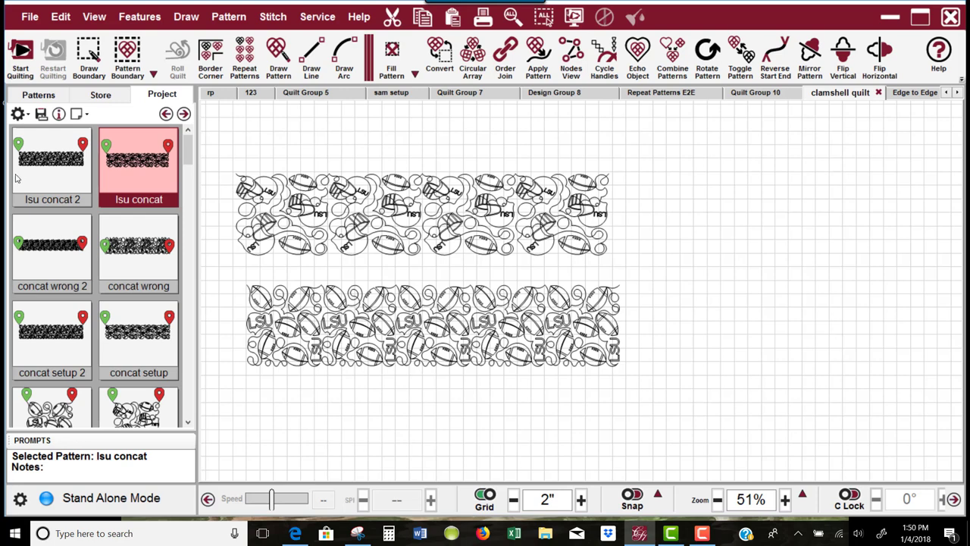
pyautogui.keyDown('ctrl'); pyautogui.click(47, 144); pyautogui.keyUp('ctrl')
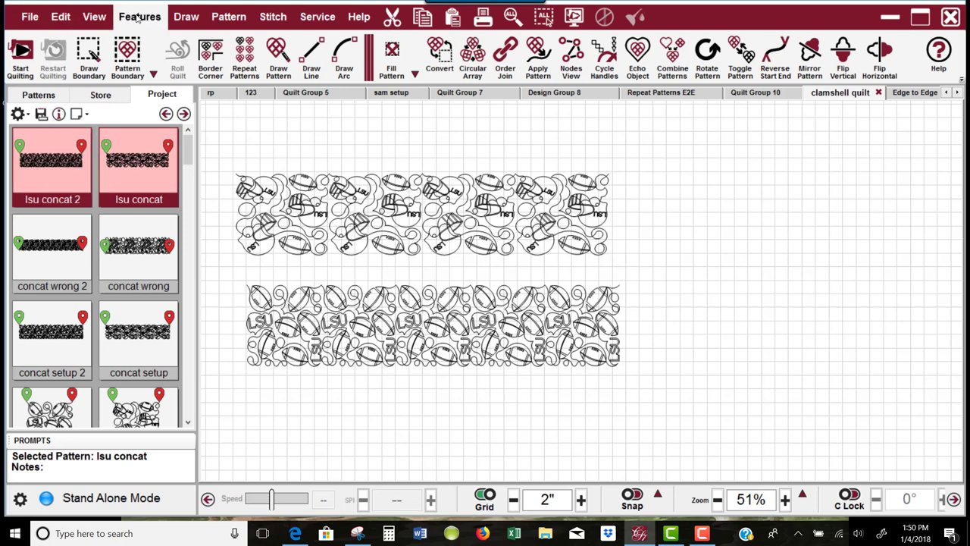
pyautogui.click(112, 16)
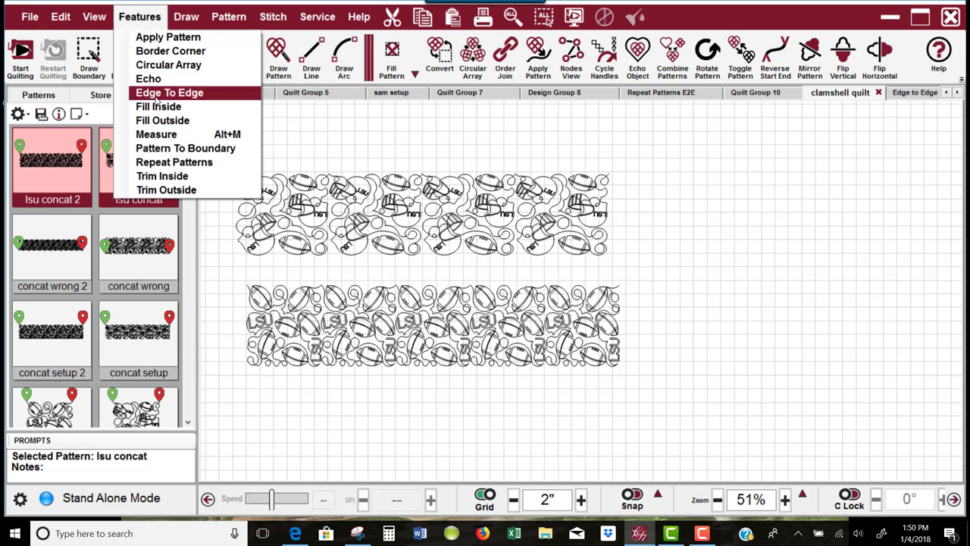
pyautogui.click(157, 94)
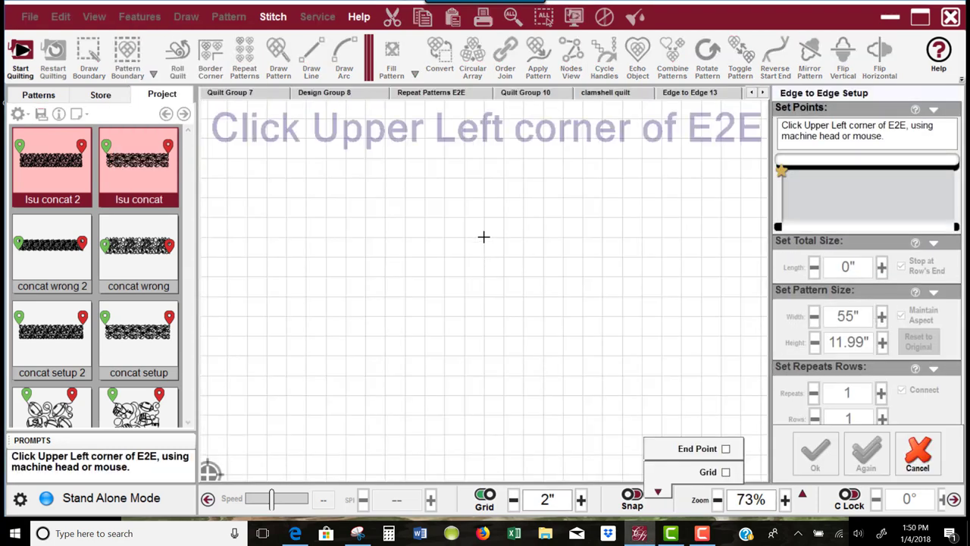
# Step: Mark the quilt area's upper-left, upper-right, lower-right and lower-left corners
pyautogui.click(206, 158)
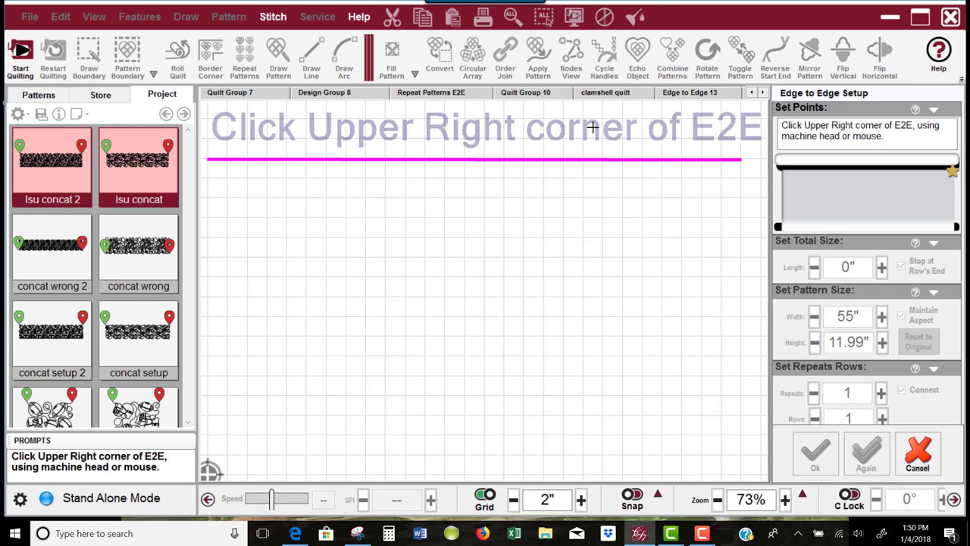
pyautogui.click(742, 159)
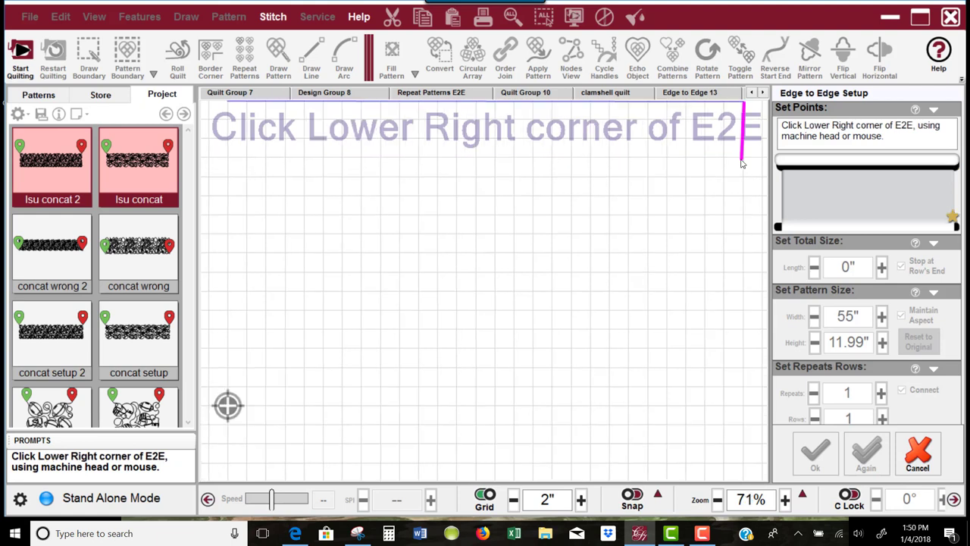
pyautogui.click(744, 317)
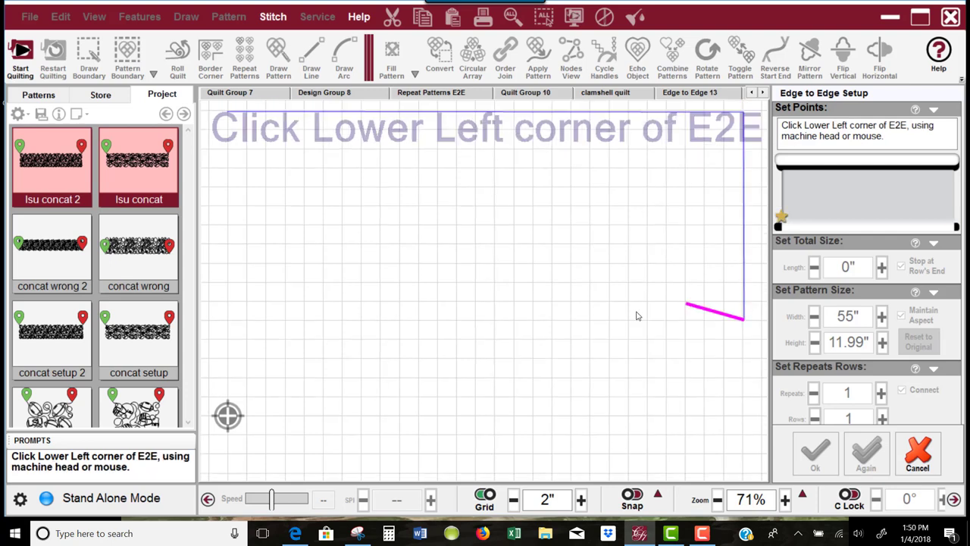
pyautogui.click(227, 323)
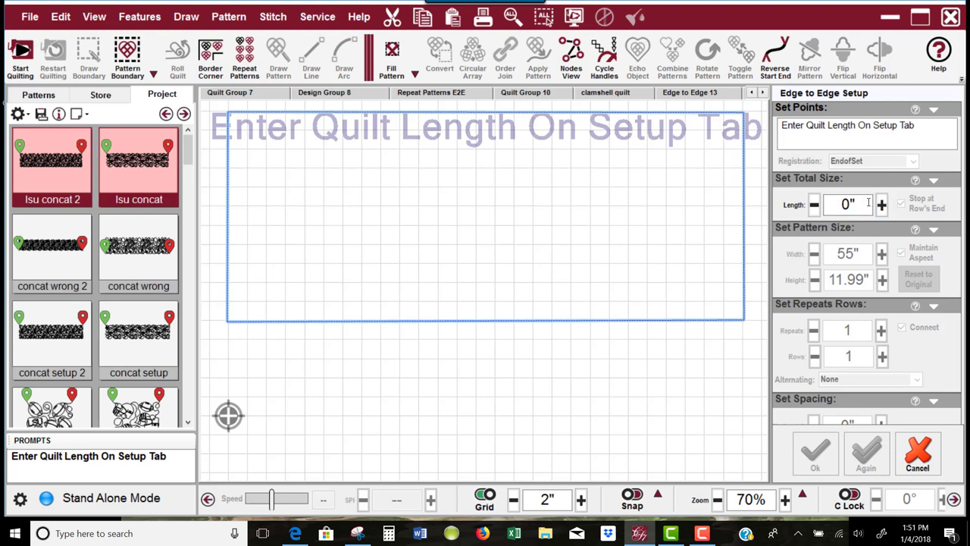
# Step: Set the quilt length to 38 inches and accept Place Two Pins registration
pyautogui.moveTo(865, 203); pyautogui.dragTo(838, 203)
pyautogui.write('138')
pyautogui.press('Return')
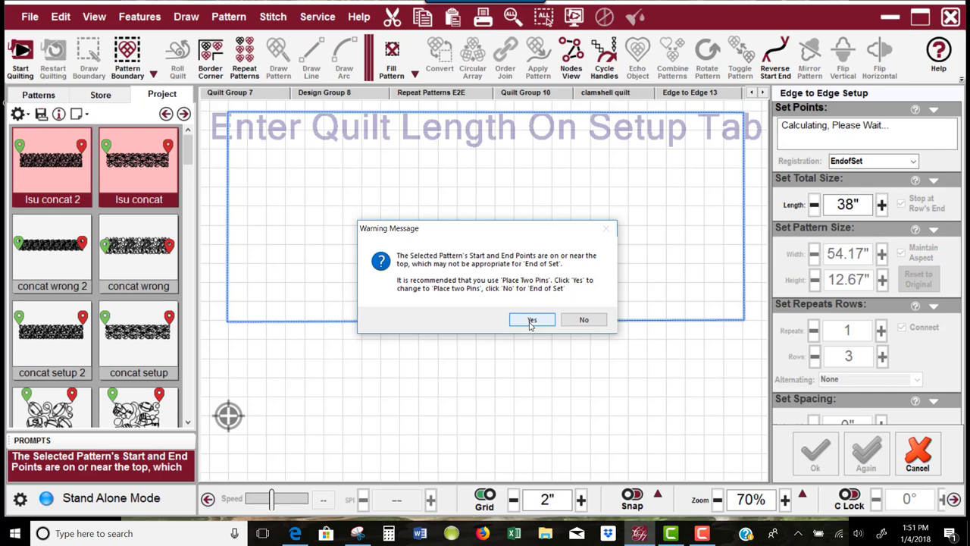
pyautogui.click(531, 320)
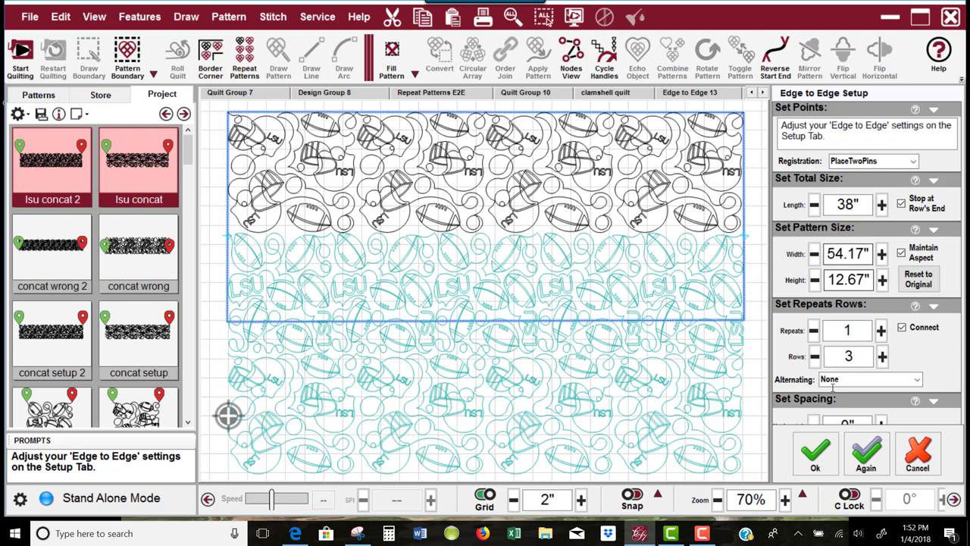
# Step: Confirm the Edge to Edge setup, creating the Edge to Edge 14 layout
pyautogui.click(816, 453)
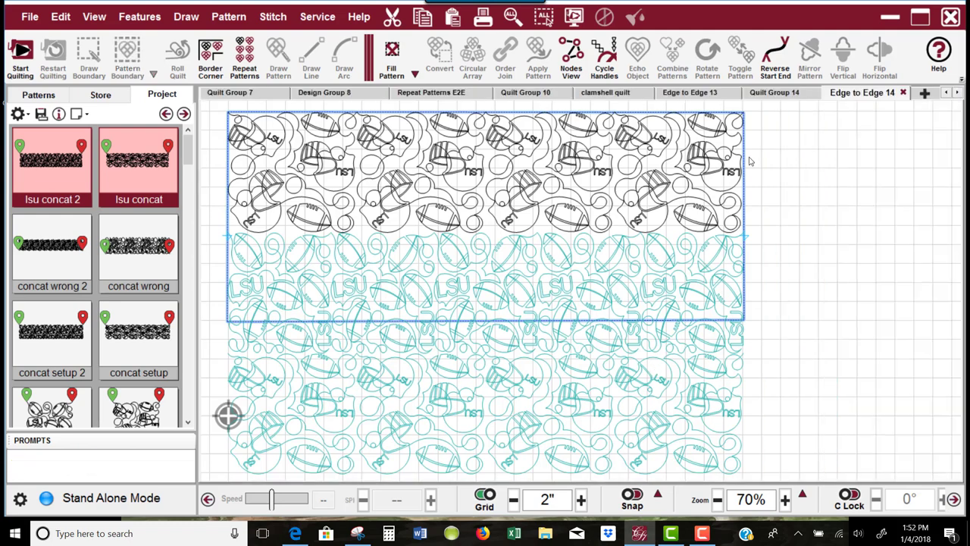
pyautogui.scroll(-1, 726, 271)
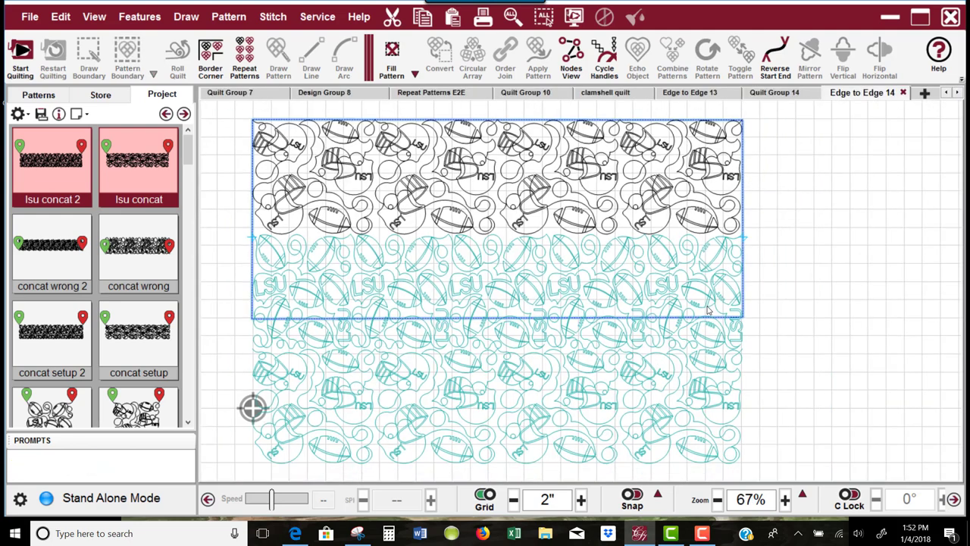